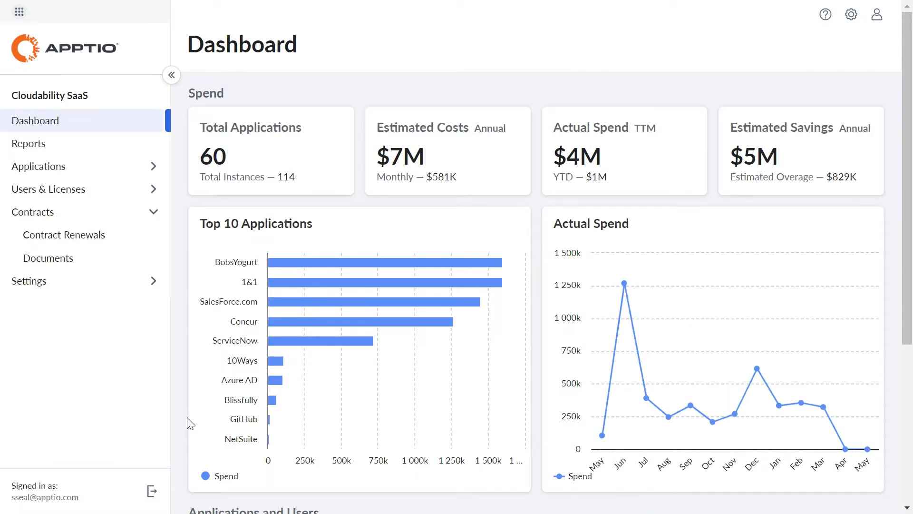
- Scroll the dashboard past discovered apps, user utilization and expiring contracts, then back to spend overview
{"action": "scroll", "coordinate": [180, 417], "scroll_direction": "down", "scroll_amount": 1}
{"action": "scroll", "coordinate": [180, 418], "scroll_direction": "down", "scroll_amount": 2}
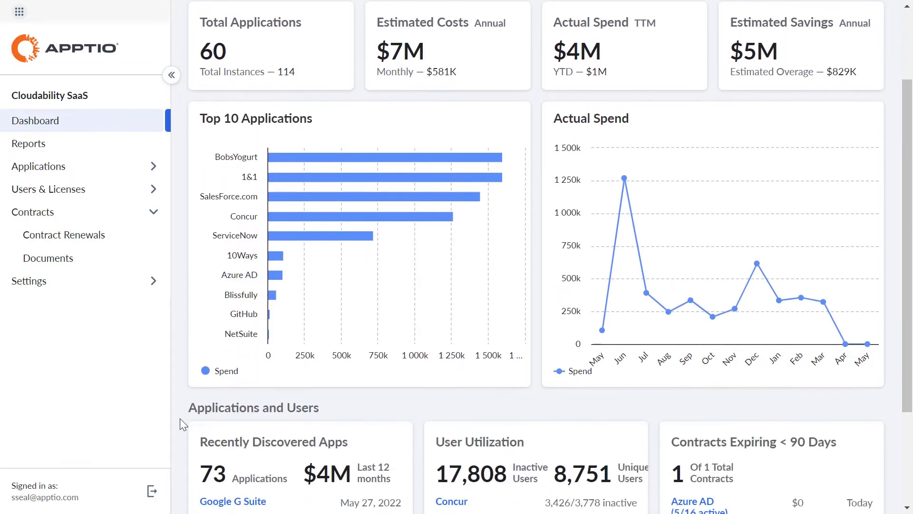
{"action": "scroll", "coordinate": [180, 418], "scroll_direction": "down", "scroll_amount": 2}
{"action": "scroll", "coordinate": [180, 418], "scroll_direction": "down", "scroll_amount": 1}
{"action": "scroll", "coordinate": [180, 418], "scroll_direction": "up", "scroll_amount": 3}
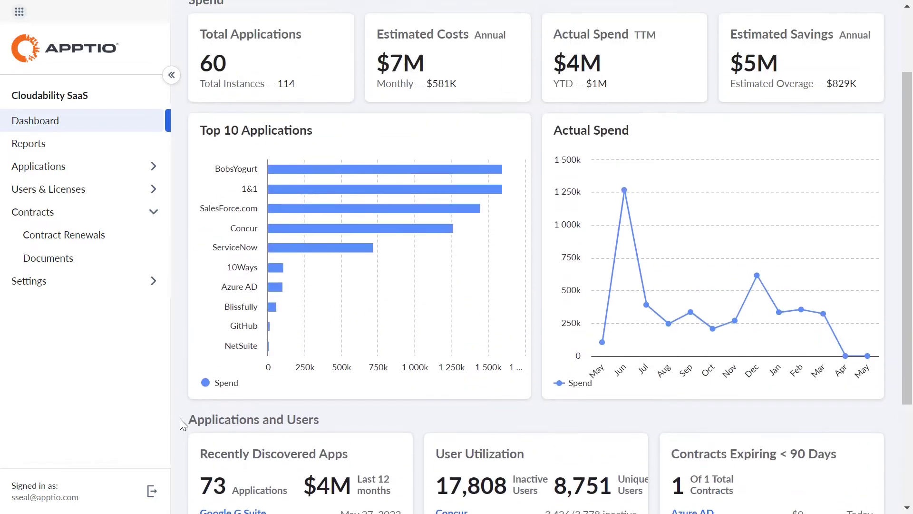
{"action": "scroll", "coordinate": [179, 418], "scroll_direction": "up", "scroll_amount": 2}
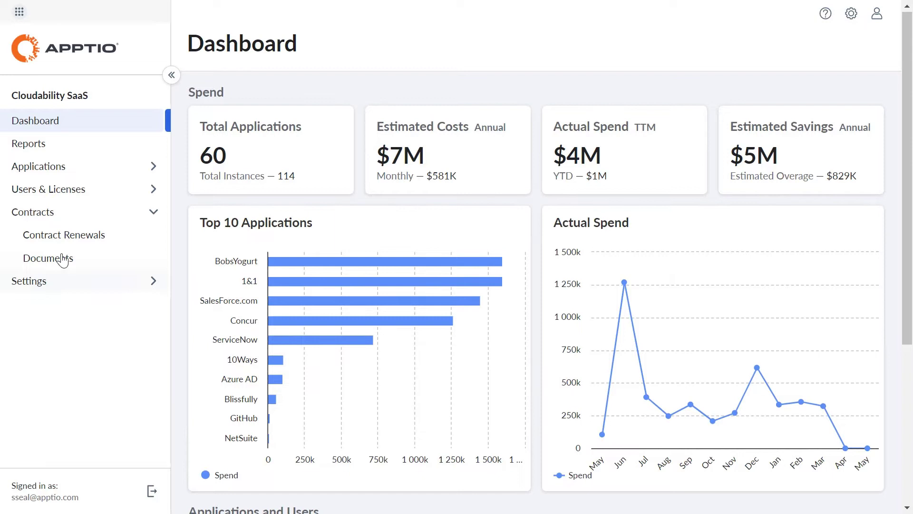
- Open the Discovered Applications tab under Applications > Spend Management
{"action": "left_click", "coordinate": [38, 169]}
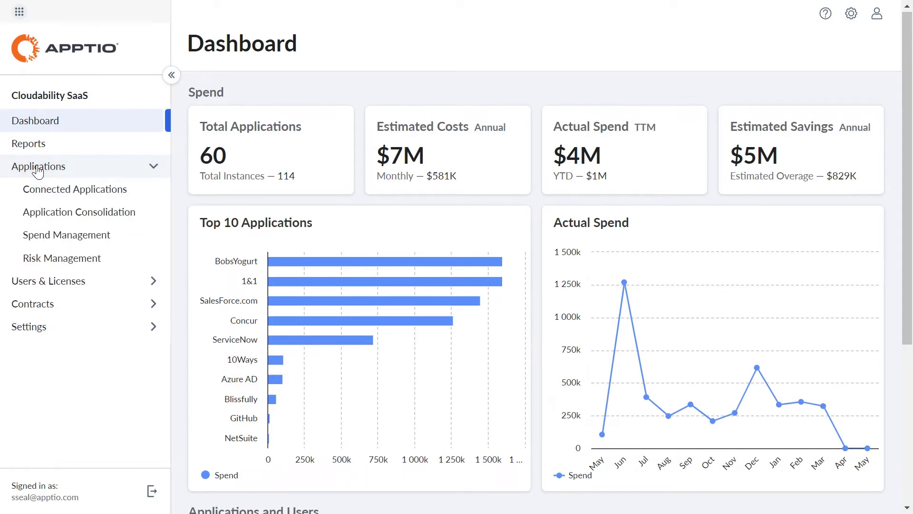
{"action": "left_click", "coordinate": [79, 235]}
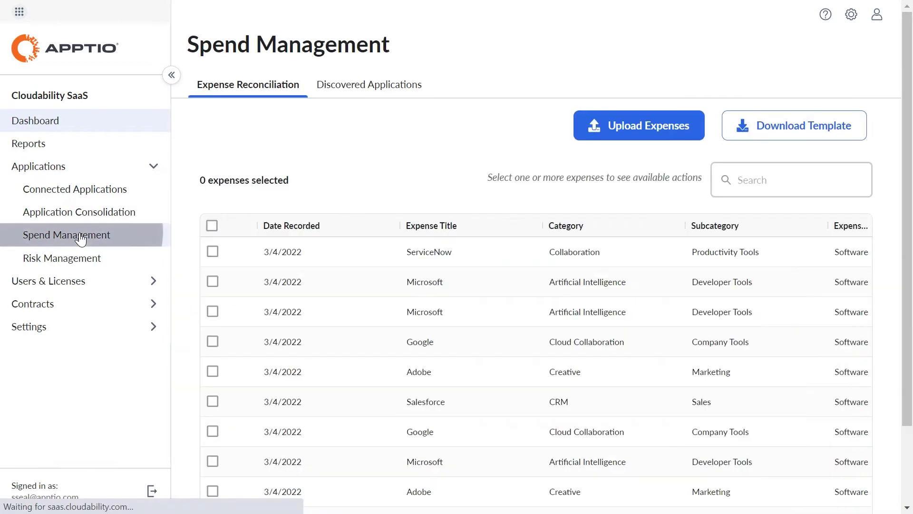
{"action": "left_click", "coordinate": [327, 90]}
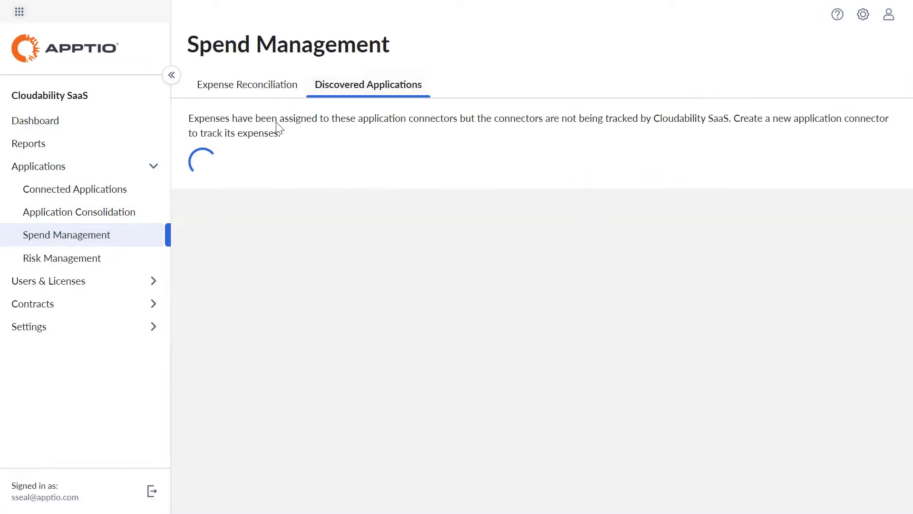
- Browse the untracked vendors list with their expense line items and total spend
{"action": "scroll", "coordinate": [181, 193], "scroll_direction": "down", "scroll_amount": 2}
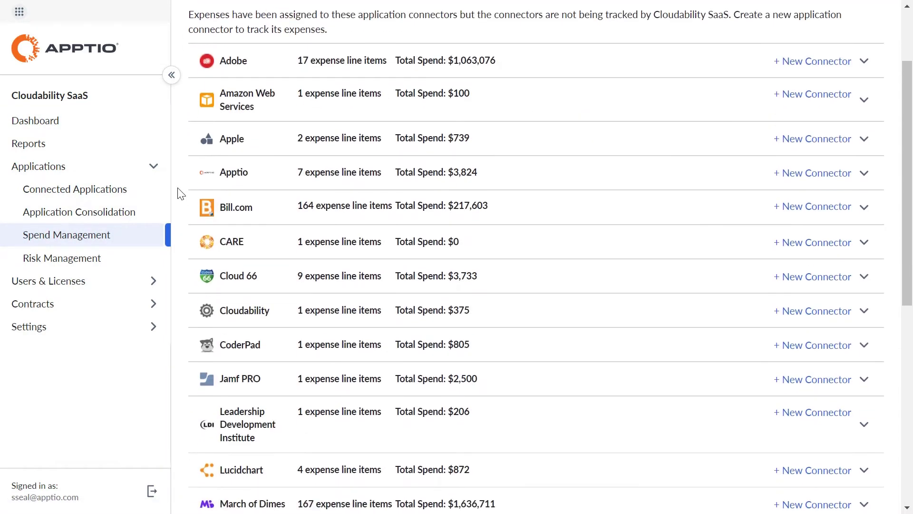
{"action": "scroll", "coordinate": [181, 193], "scroll_direction": "down", "scroll_amount": 2}
{"action": "scroll", "coordinate": [181, 194], "scroll_direction": "down", "scroll_amount": 2}
{"action": "scroll", "coordinate": [181, 193], "scroll_direction": "down", "scroll_amount": 2}
{"action": "scroll", "coordinate": [181, 194], "scroll_direction": "down", "scroll_amount": 2}
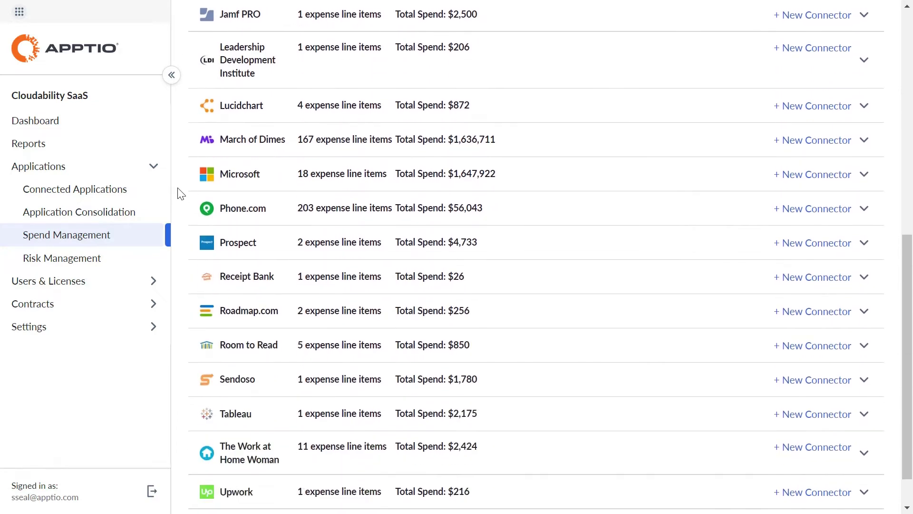
{"action": "scroll", "coordinate": [181, 194], "scroll_direction": "down", "scroll_amount": 2}
{"action": "scroll", "coordinate": [180, 194], "scroll_direction": "up", "scroll_amount": 3}
{"action": "scroll", "coordinate": [181, 194], "scroll_direction": "up", "scroll_amount": 2}
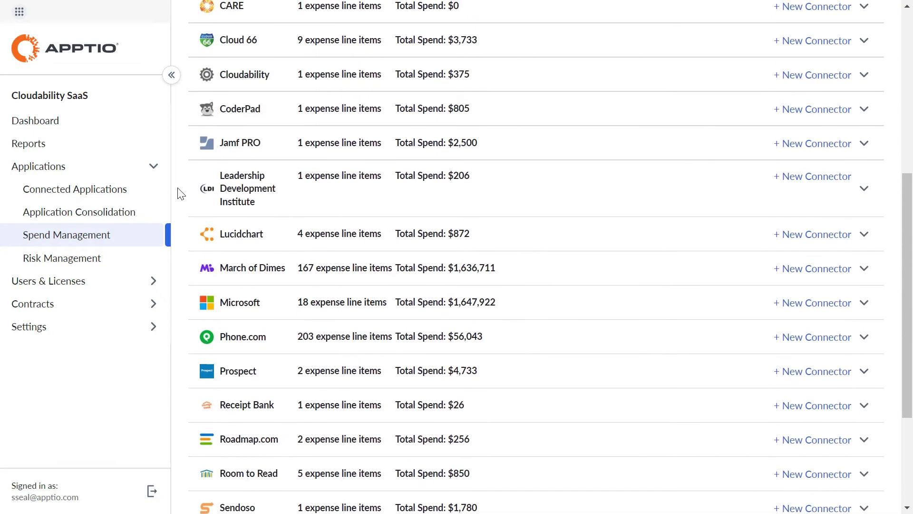
{"action": "scroll", "coordinate": [180, 193], "scroll_direction": "up", "scroll_amount": 4}
{"action": "scroll", "coordinate": [181, 193], "scroll_direction": "up", "scroll_amount": 3}
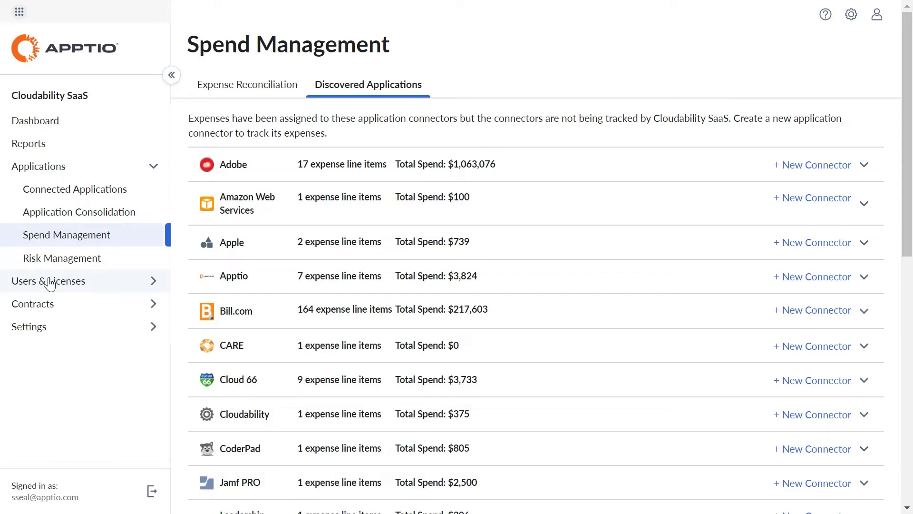
- Run License Optimization for a 45-day period and bottom 60% of users
{"action": "left_click", "coordinate": [50, 281]}
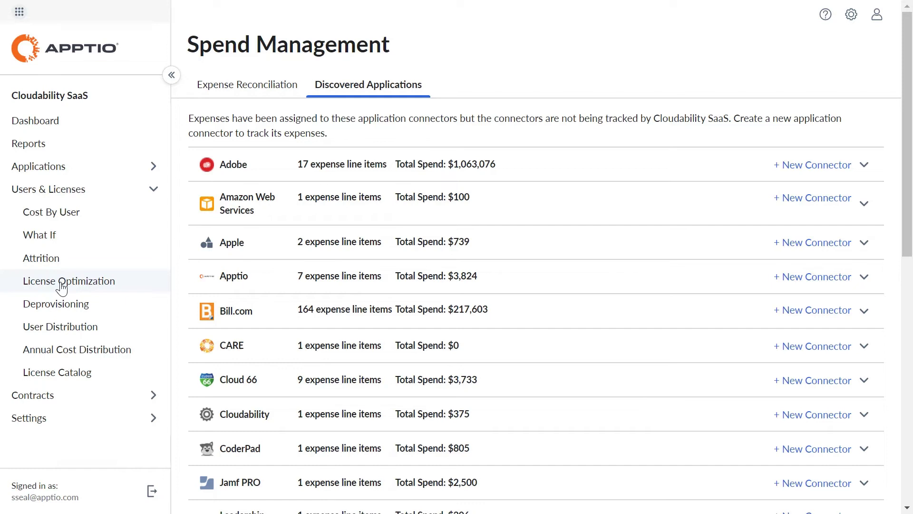
{"action": "left_click", "coordinate": [62, 285]}
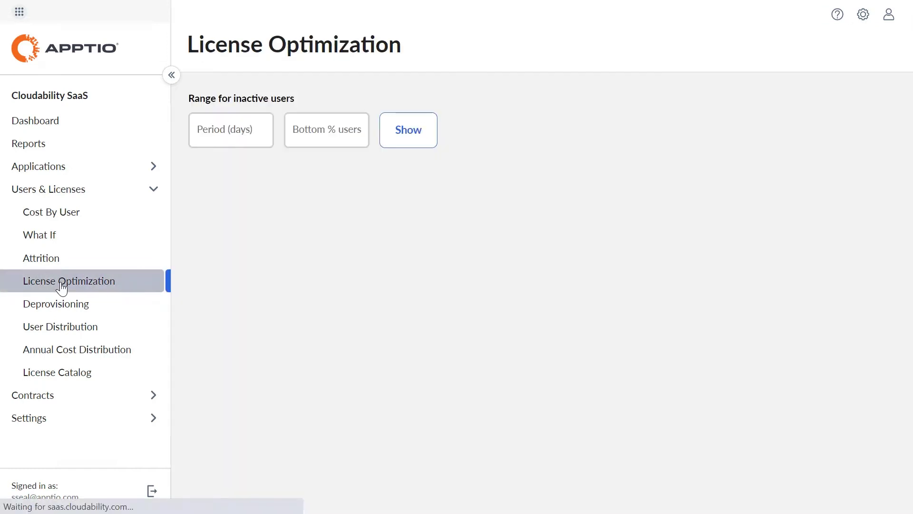
{"action": "left_click", "coordinate": [210, 124]}
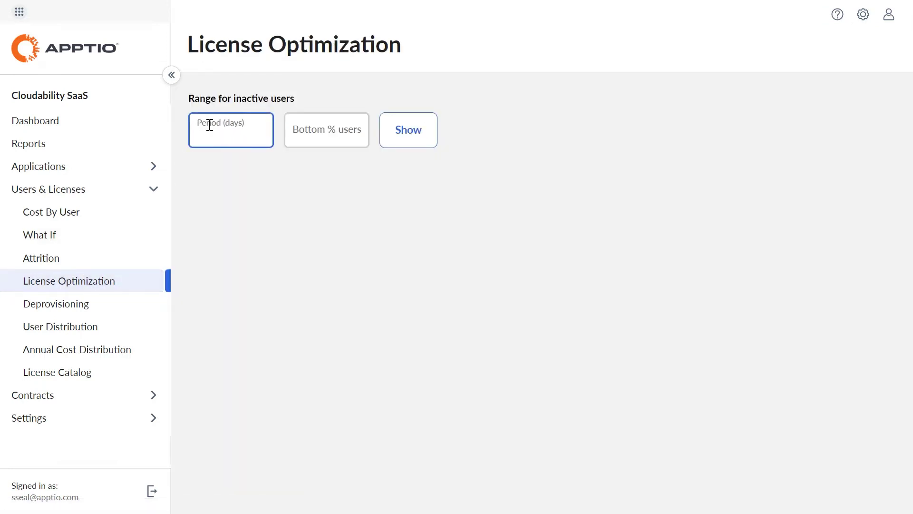
{"action": "type", "text": "45"}
{"action": "left_click", "coordinate": [309, 127]}
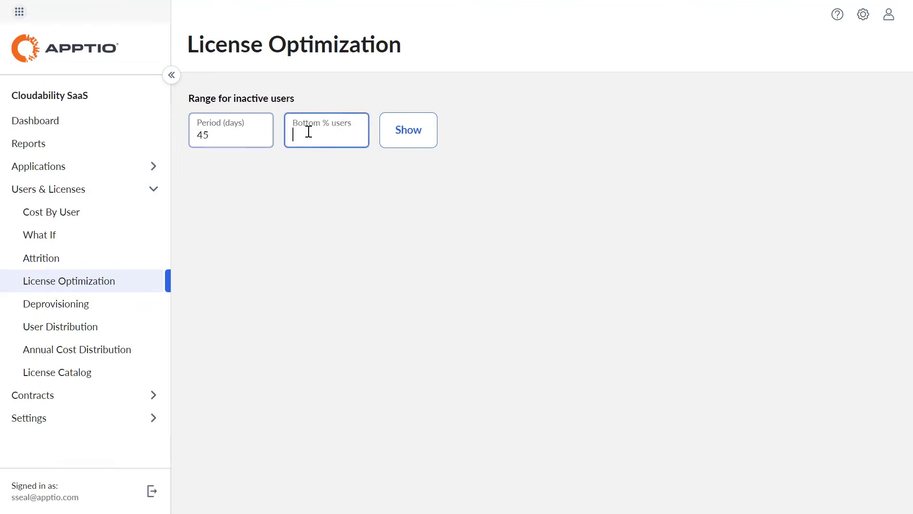
{"action": "type", "text": "60"}
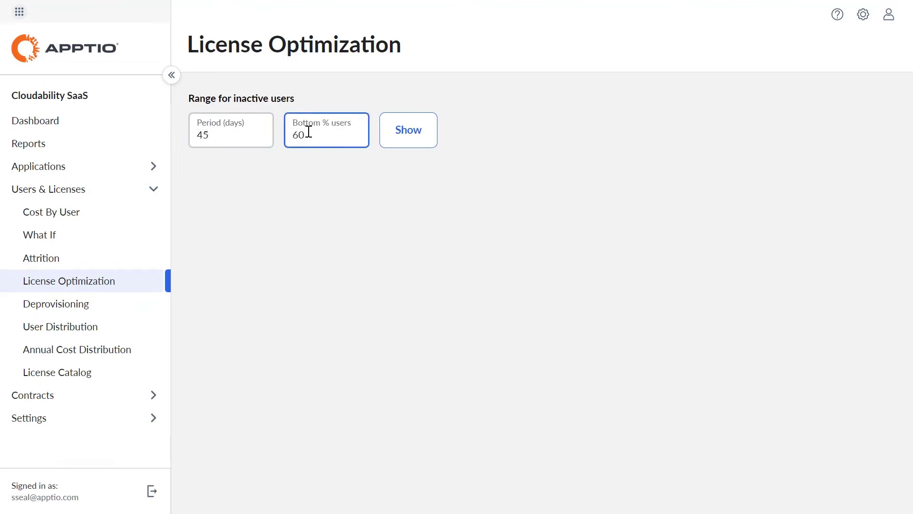
{"action": "left_click", "coordinate": [414, 127]}
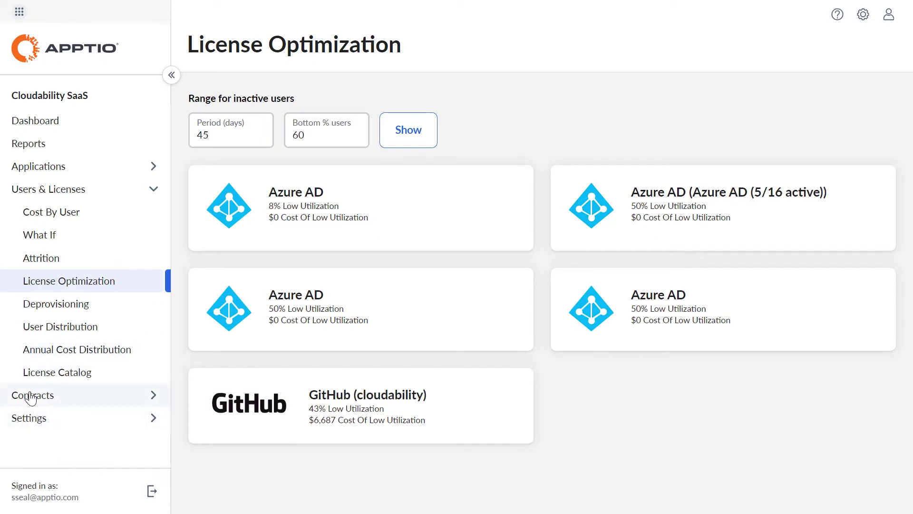
{"action": "left_click", "coordinate": [31, 398]}
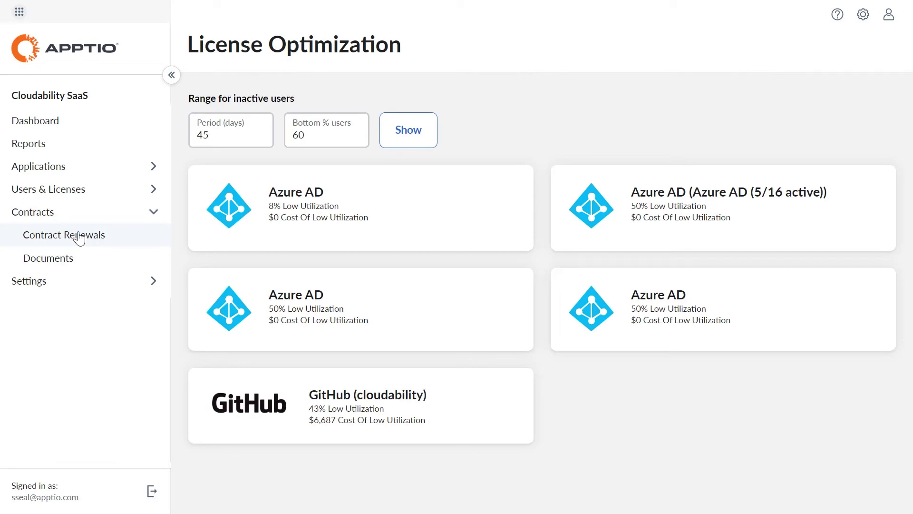
- Review Contract Renewals: the $50,600 total commit and the five expired contracts
{"action": "left_click", "coordinate": [80, 240]}
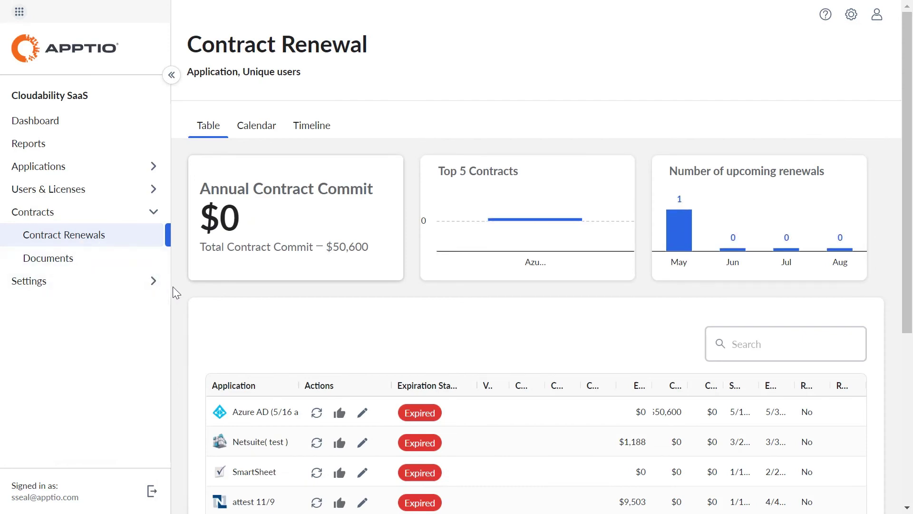
{"action": "scroll", "coordinate": [173, 286], "scroll_direction": "down", "scroll_amount": 2}
{"action": "scroll", "coordinate": [172, 287], "scroll_direction": "down", "scroll_amount": 2}
{"action": "scroll", "coordinate": [172, 287], "scroll_direction": "down", "scroll_amount": 1}
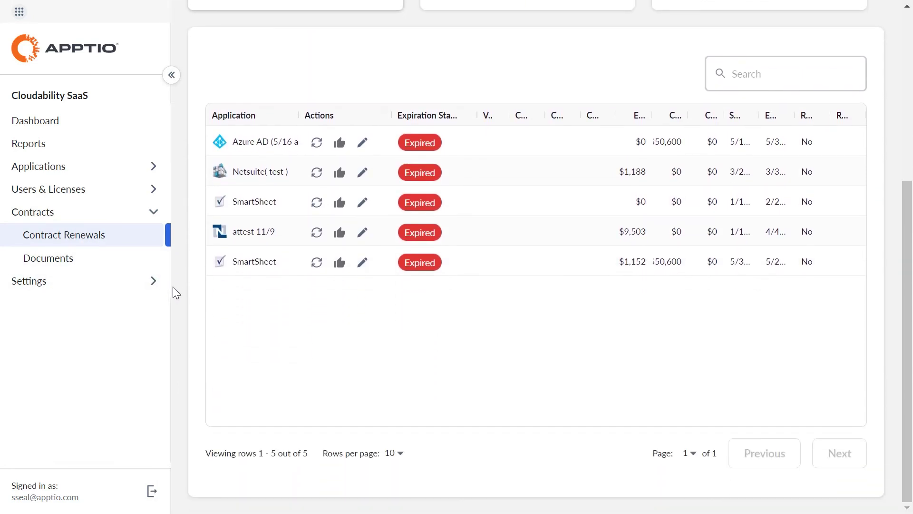
{"action": "scroll", "coordinate": [173, 286], "scroll_direction": "up", "scroll_amount": 2}
{"action": "scroll", "coordinate": [172, 286], "scroll_direction": "up", "scroll_amount": 3}
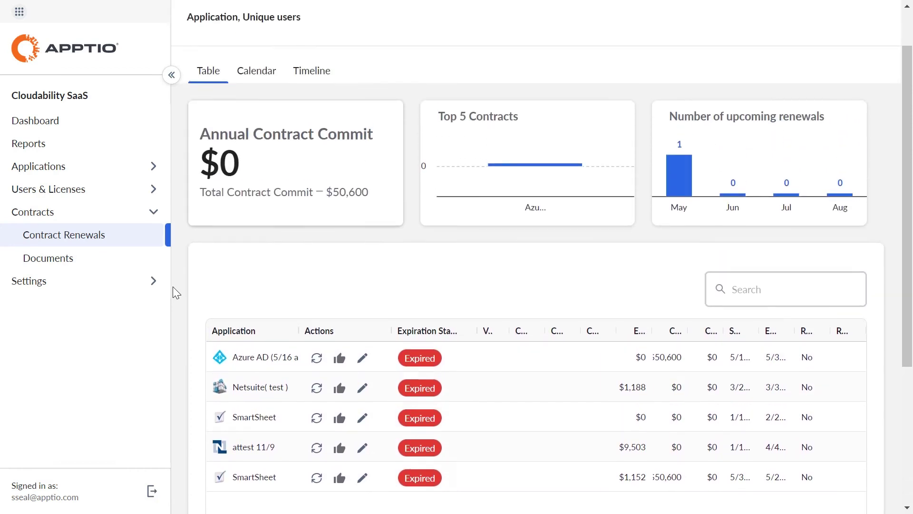